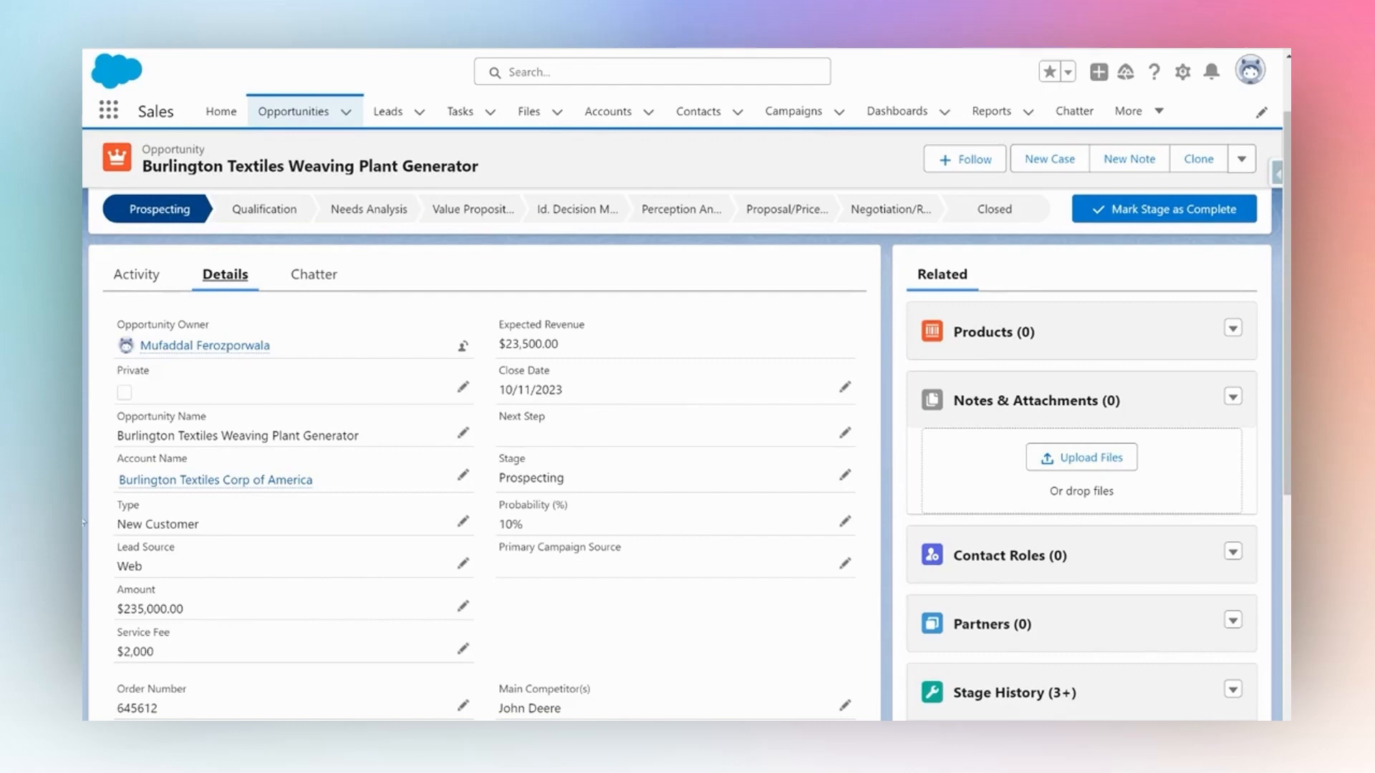
Open the Opportunity object's Fields & Relationships in the Setup Object Manager.
scroll(106, 553, down, 1)
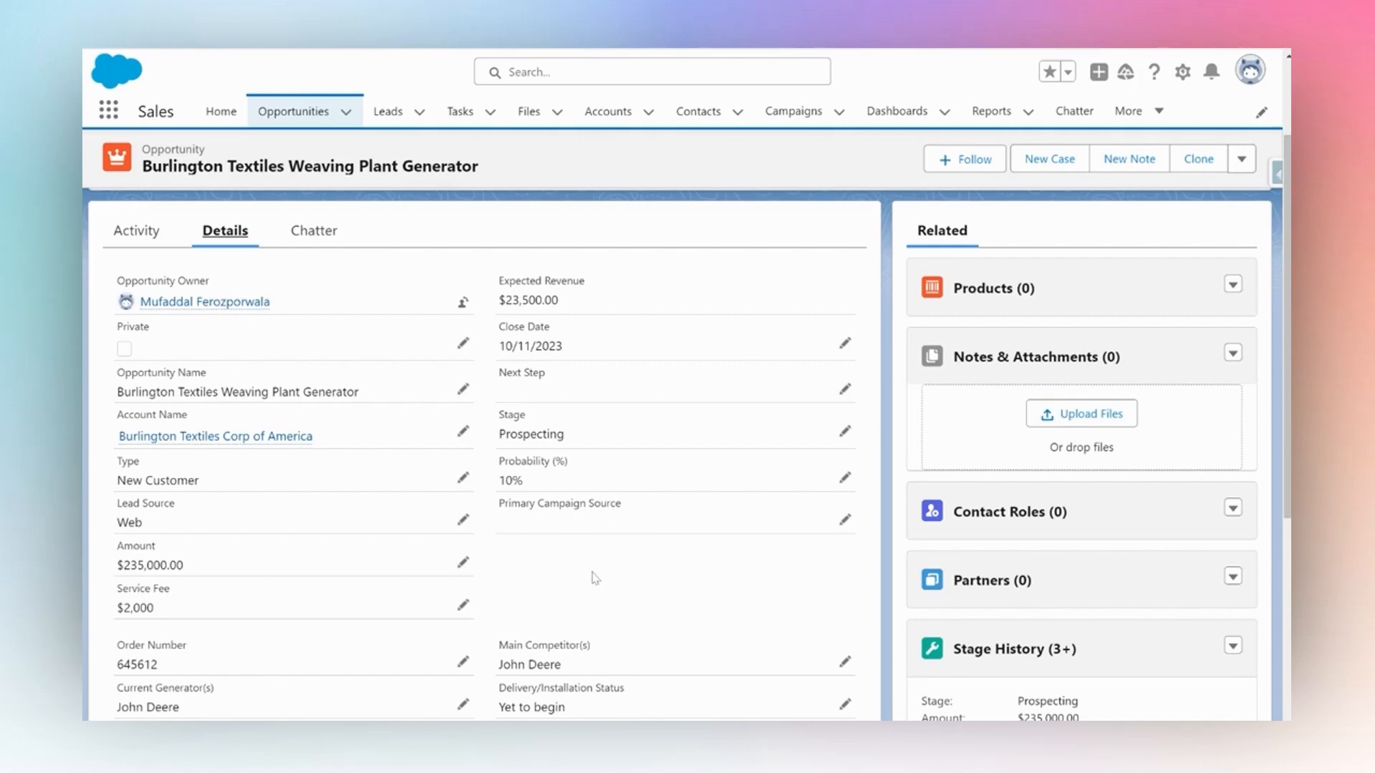
click(1182, 72)
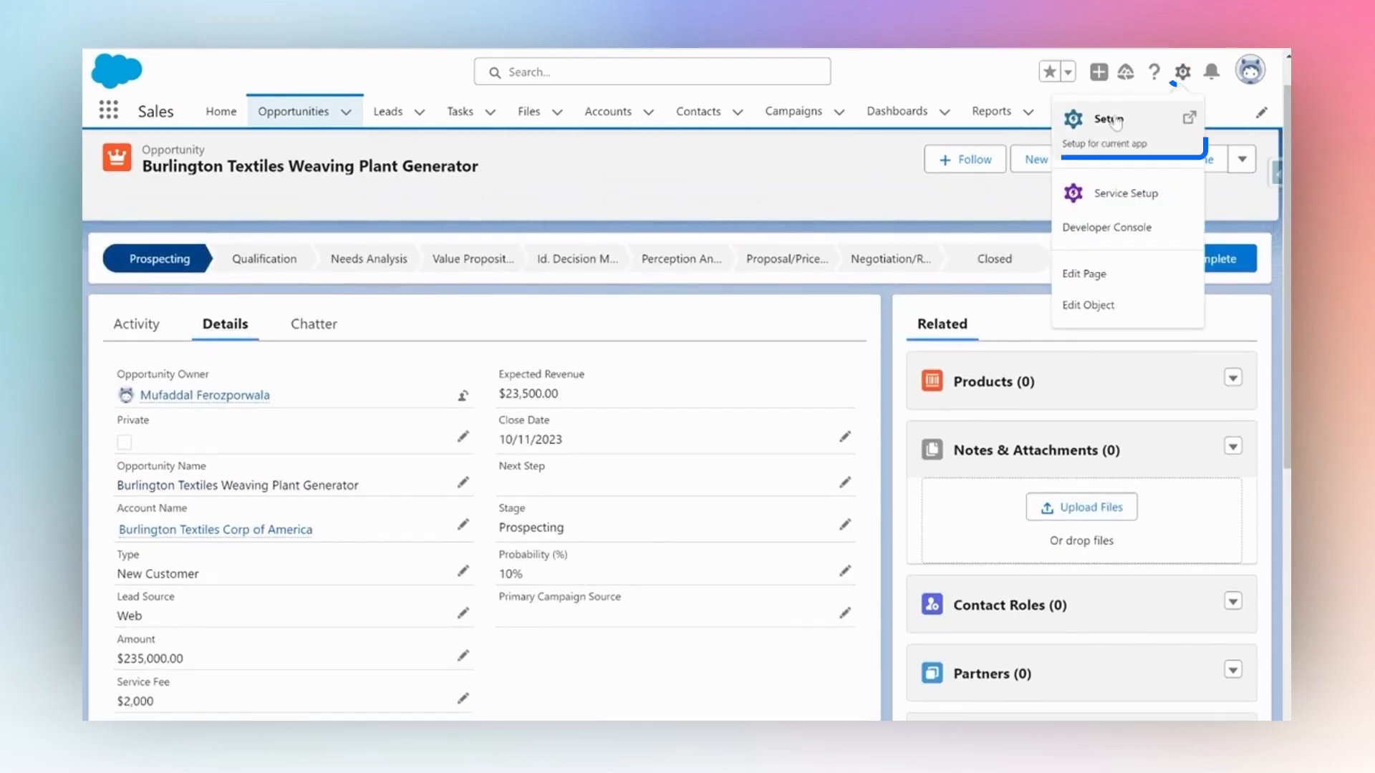
click(1111, 120)
click(308, 112)
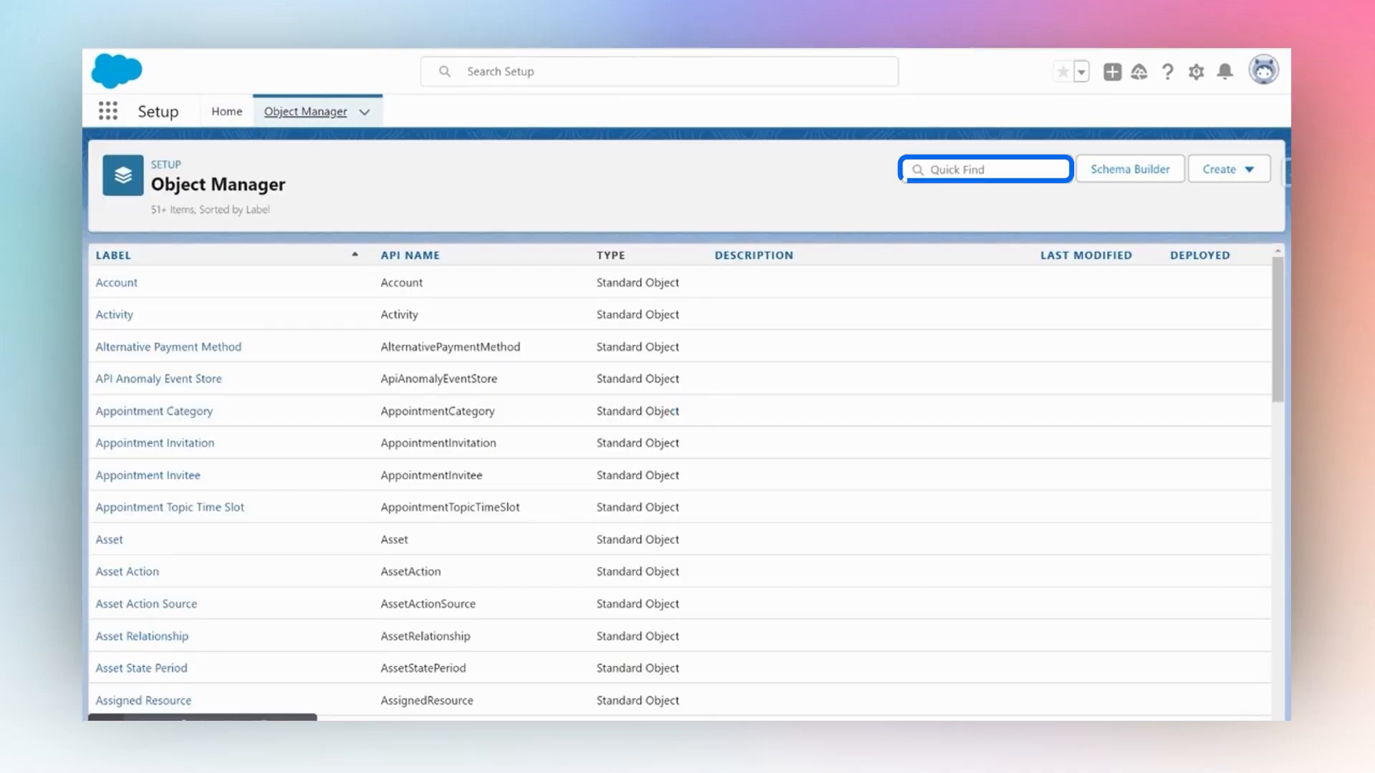
text(oppo)
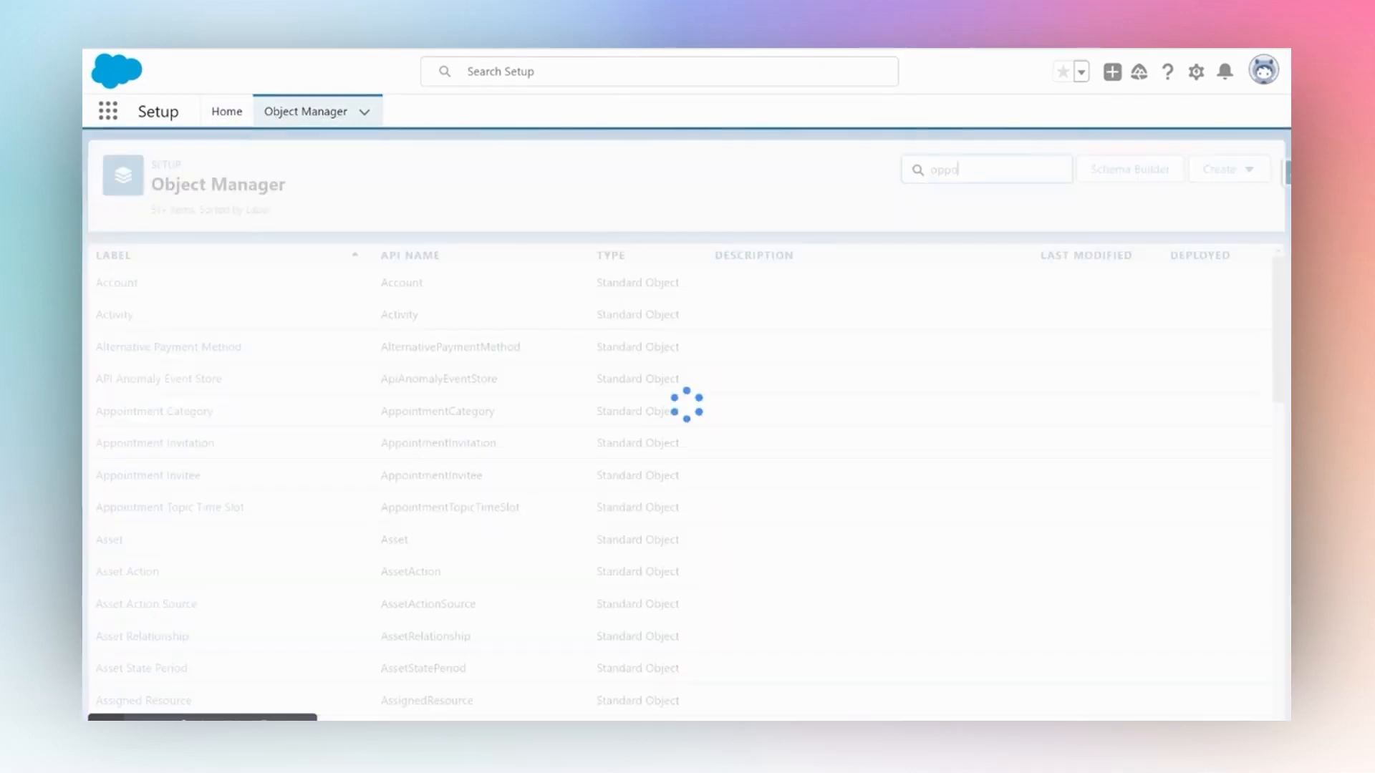
click(134, 288)
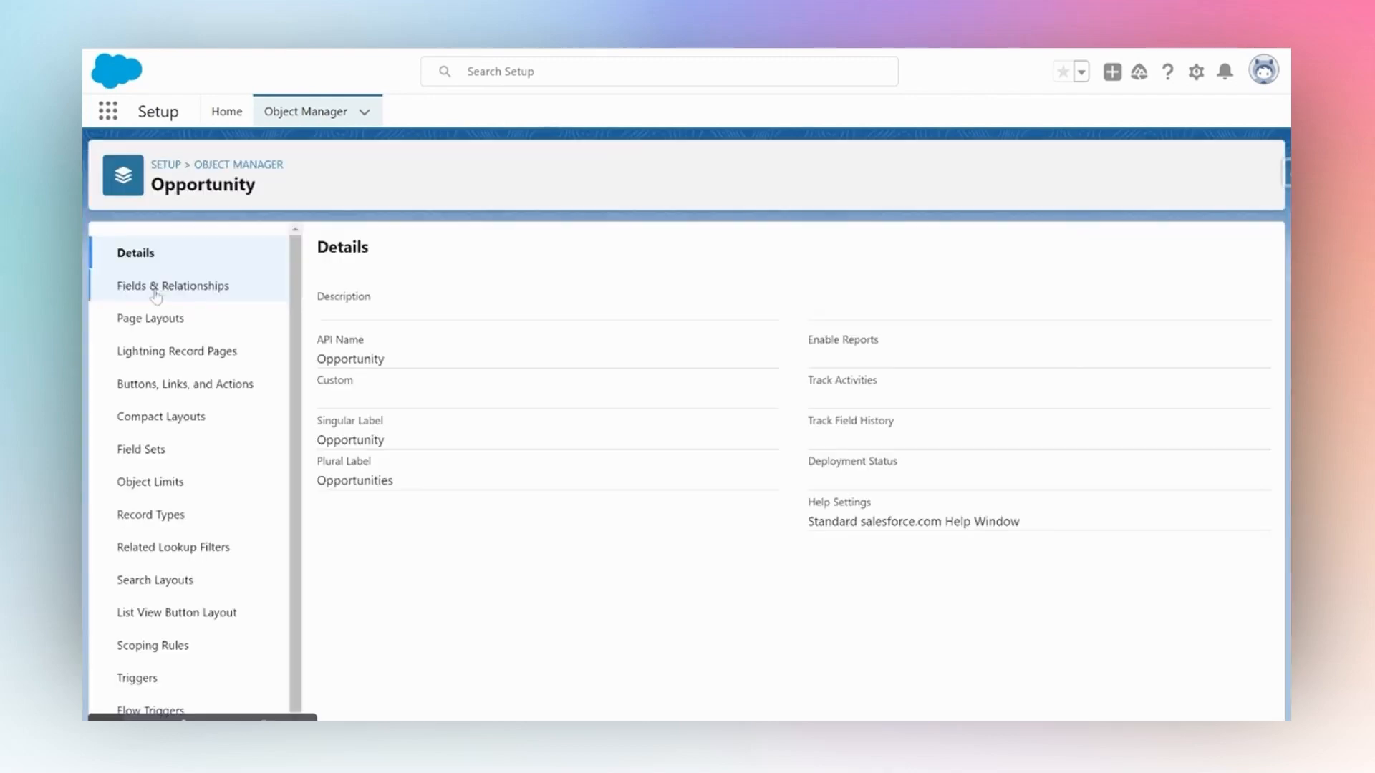
click(156, 290)
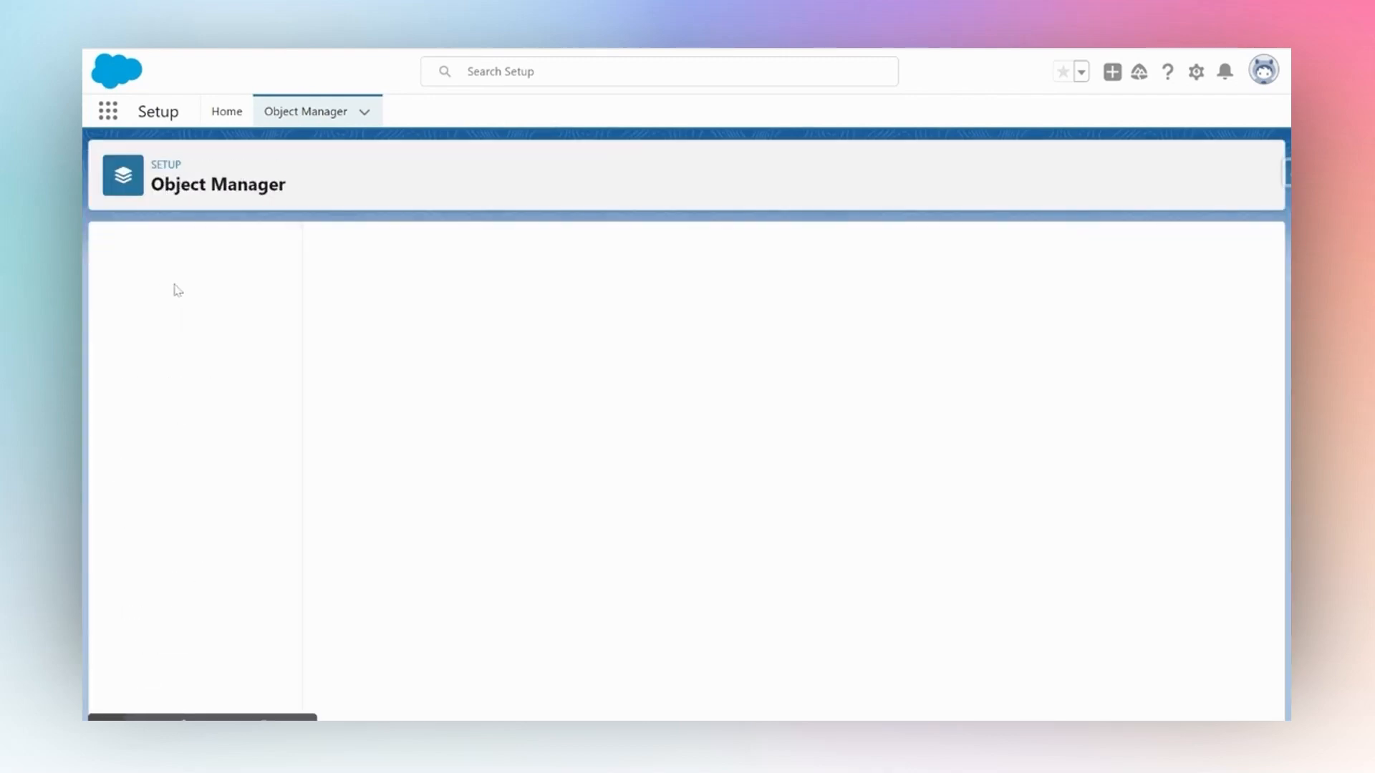
Start a new custom field of the Formula type on Opportunity and label it Total Amount.
click(890, 252)
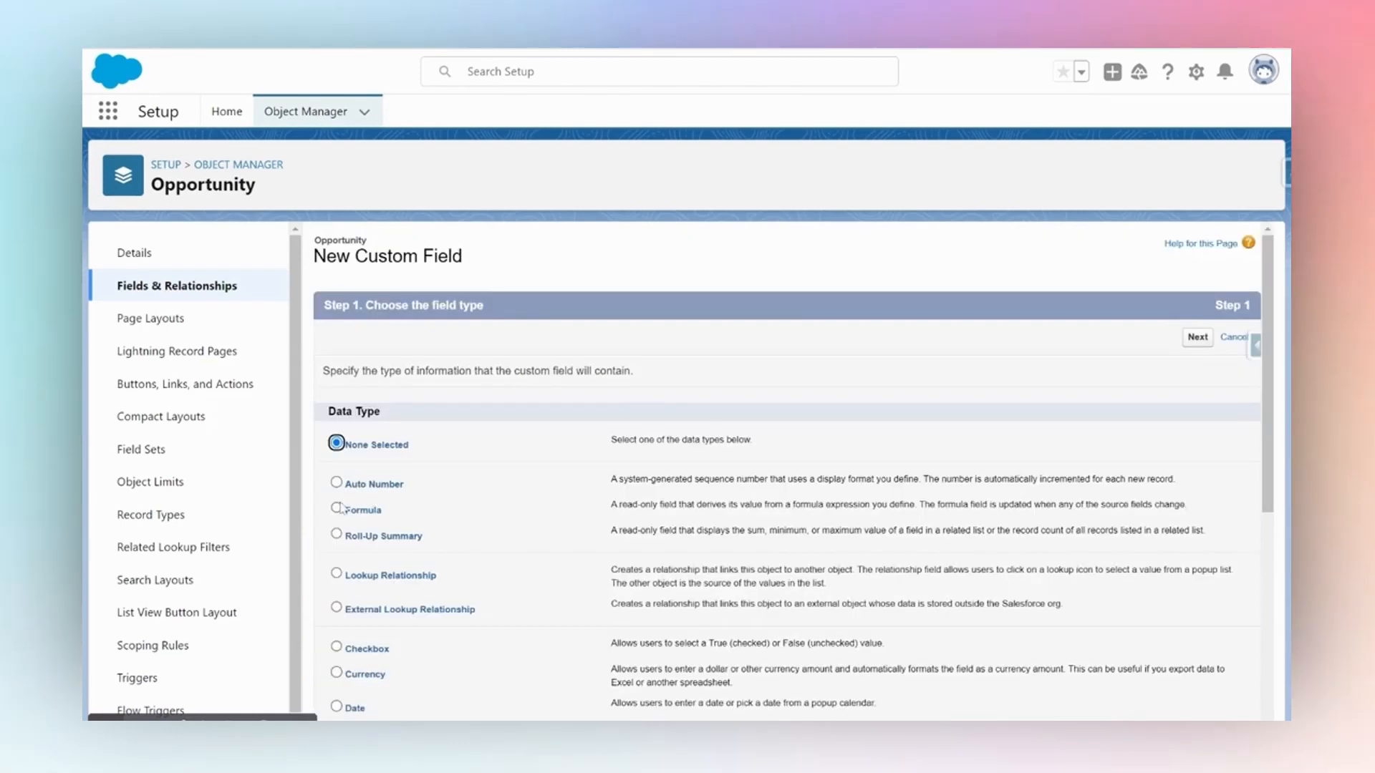
click(364, 515)
click(1194, 343)
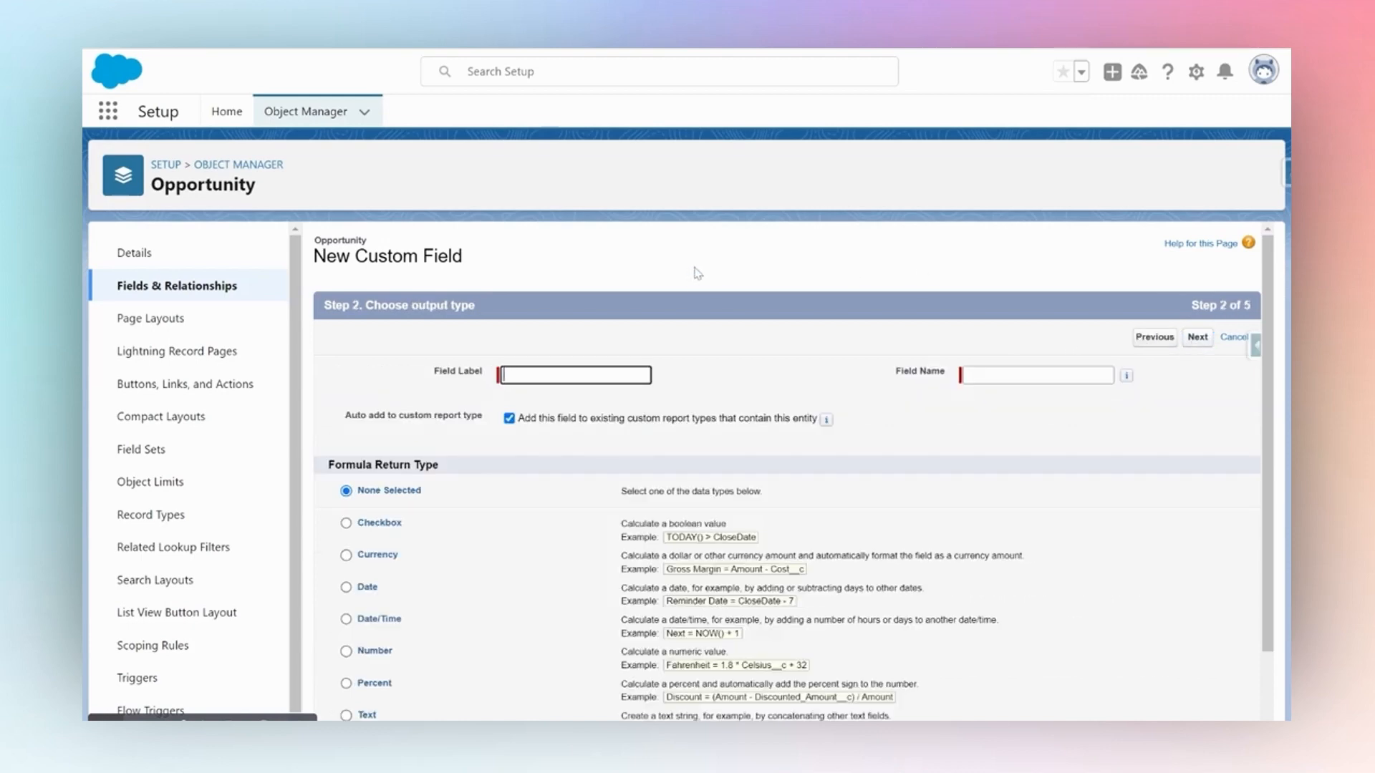
text(TotalAmount)
click(529, 374)
click(792, 390)
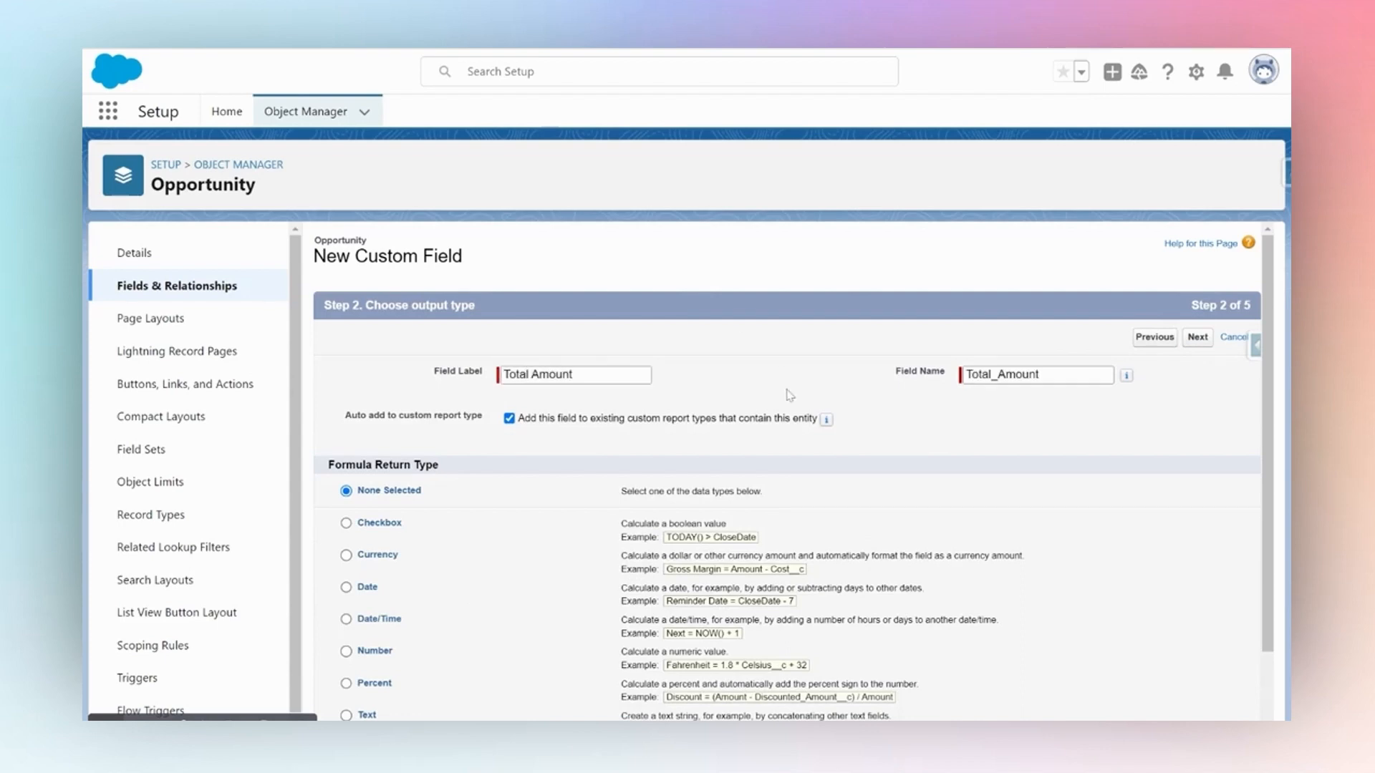
Set the formula return type to Currency with 0 decimal places and continue to the formula entry.
scroll(788, 393, down, 1)
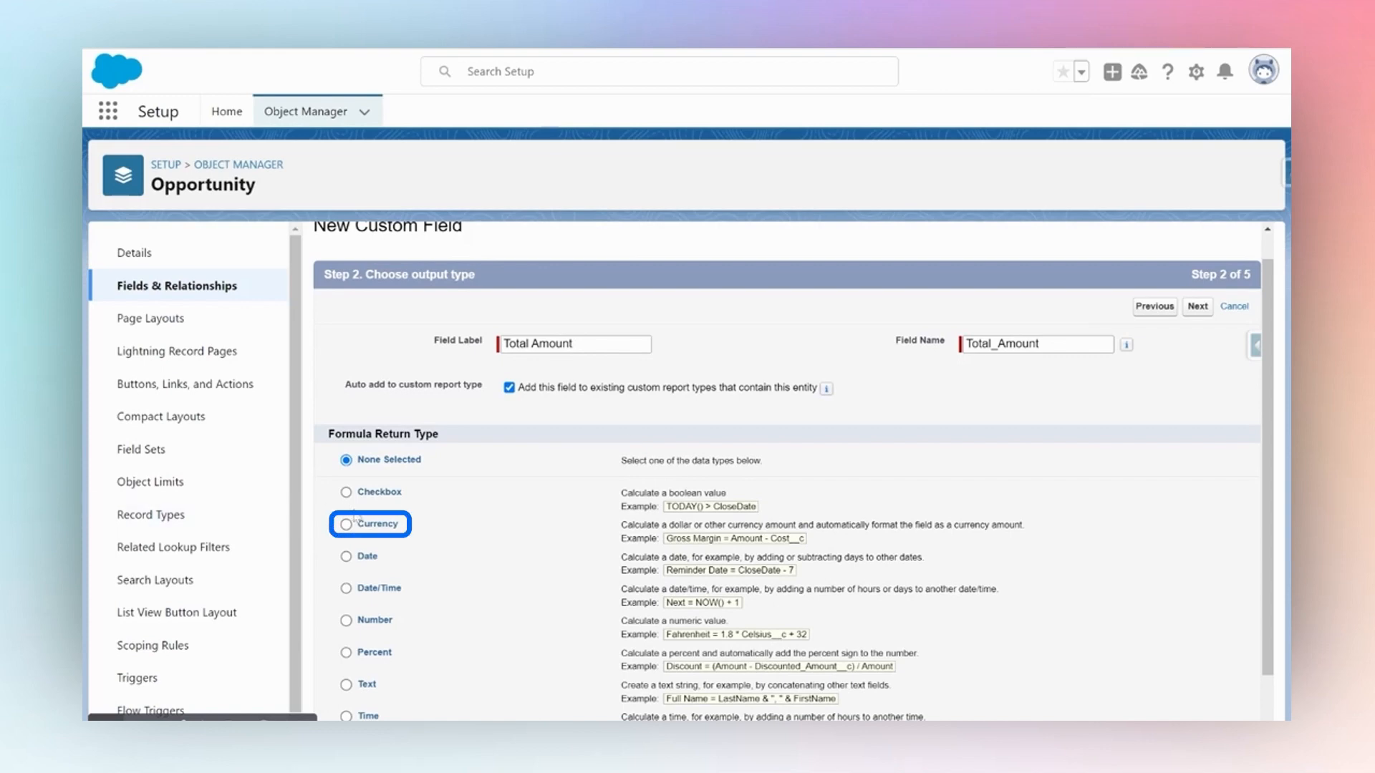
click(374, 529)
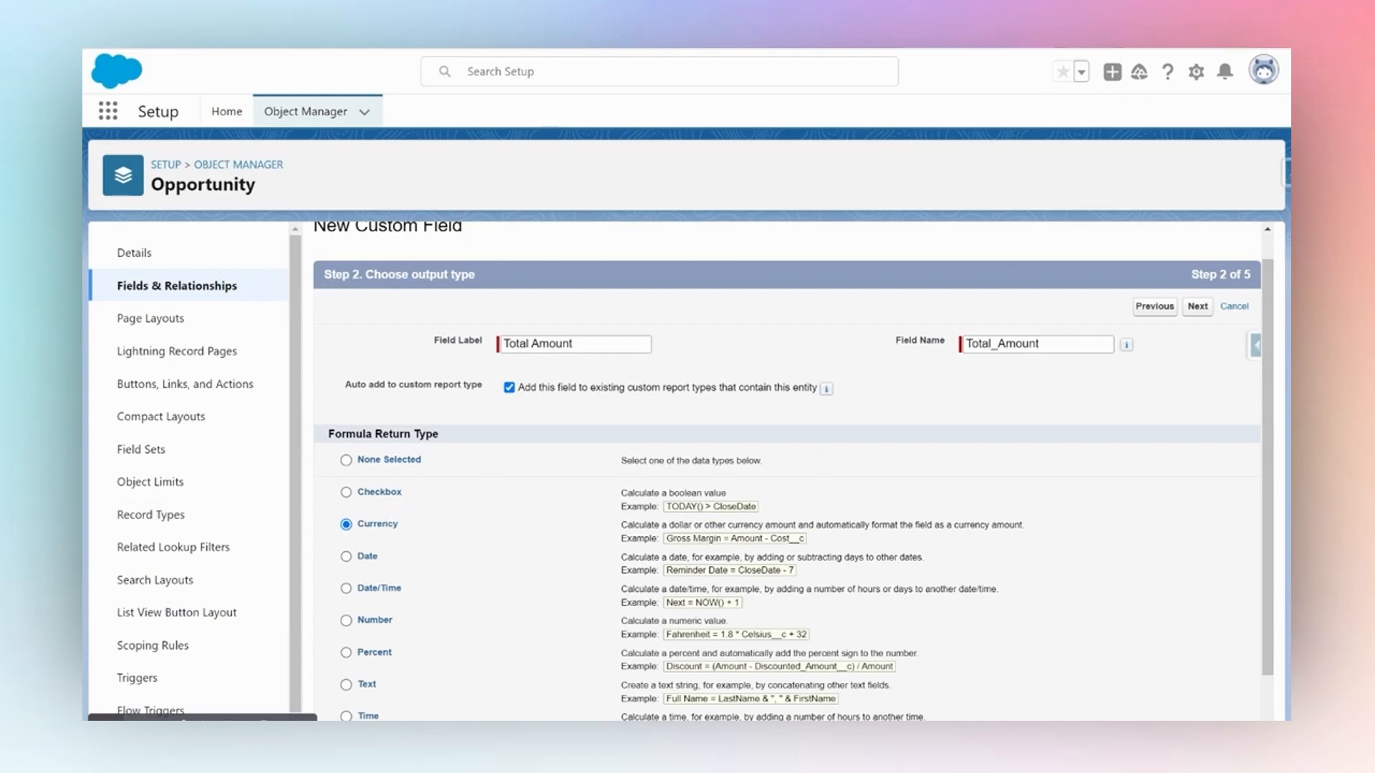
scroll(787, 472, down, 1)
scroll(477, 668, down, 2)
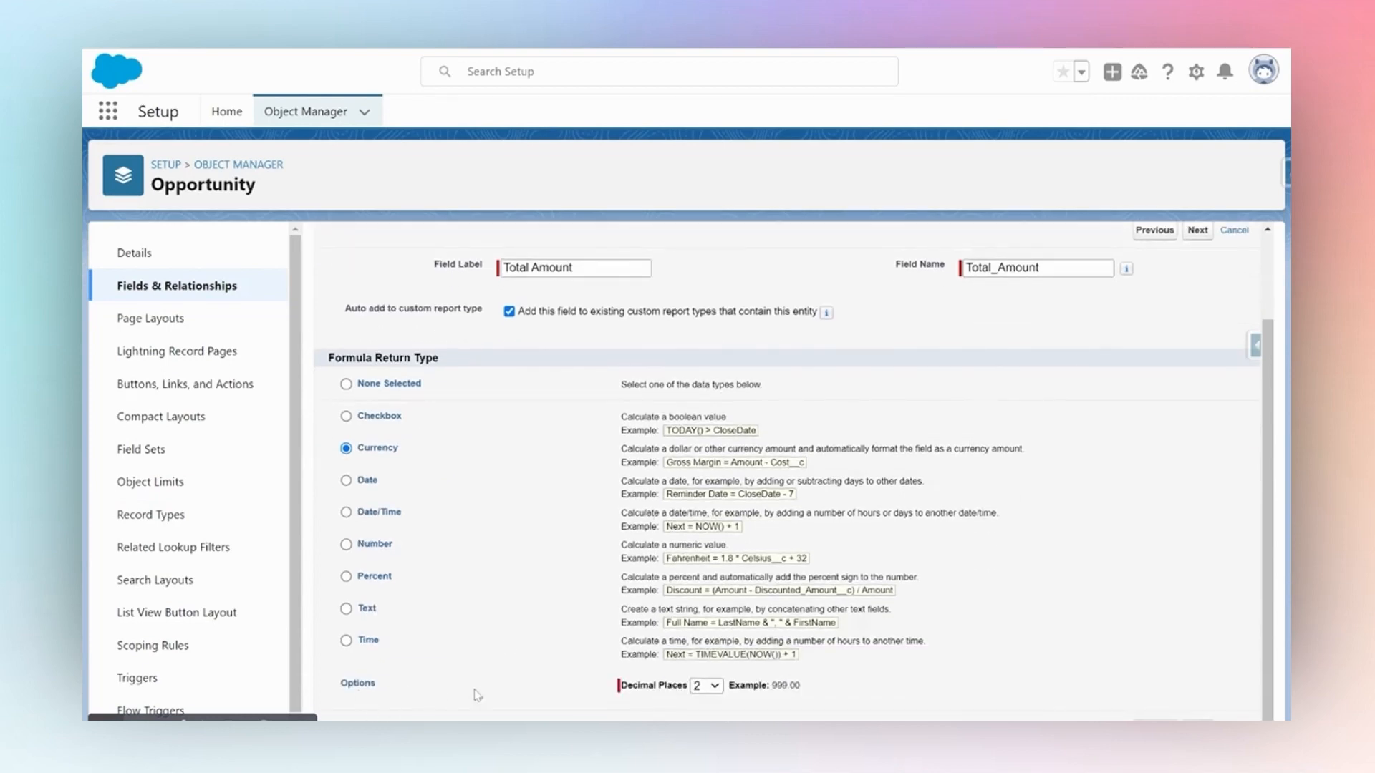
click(702, 687)
click(708, 412)
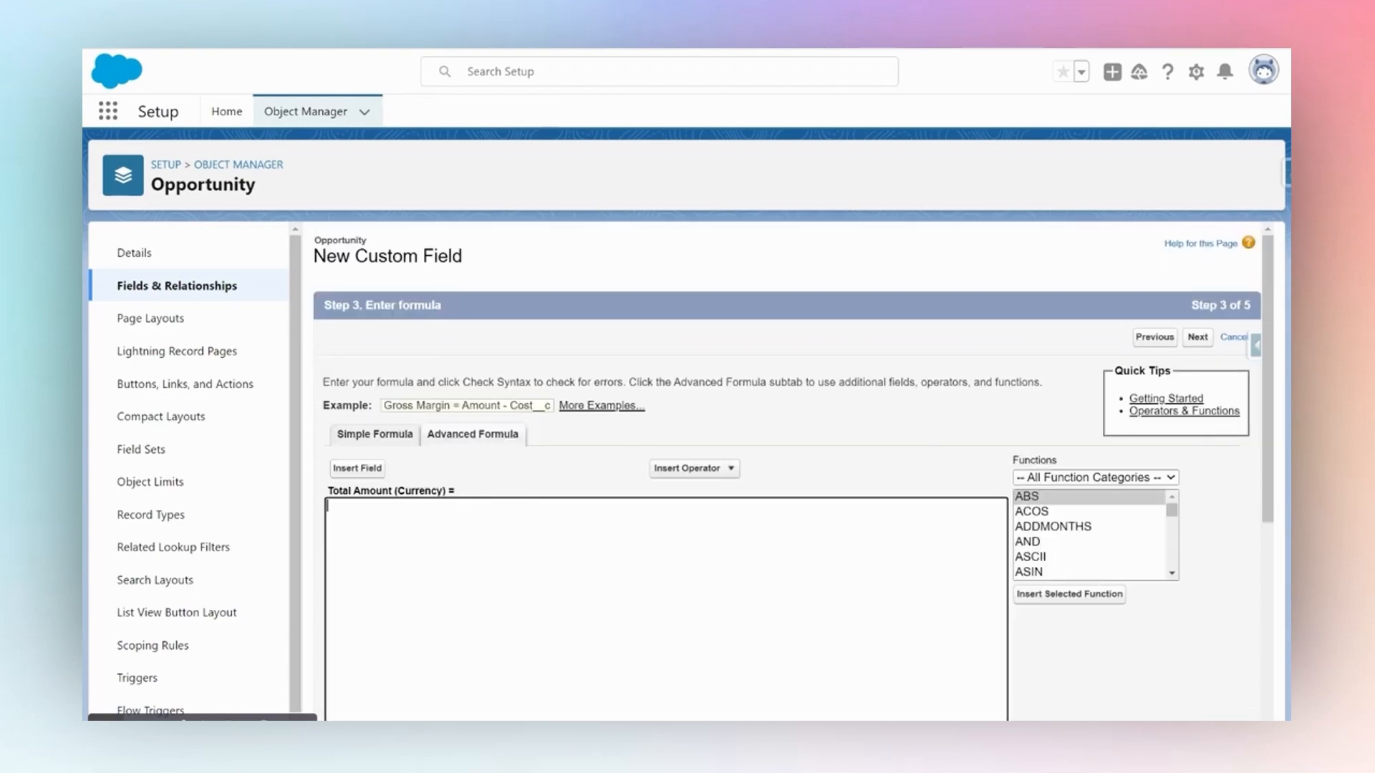
Insert the Opportunity's Amount field into the advanced formula for Total Amount.
scroll(390, 452, down, 1)
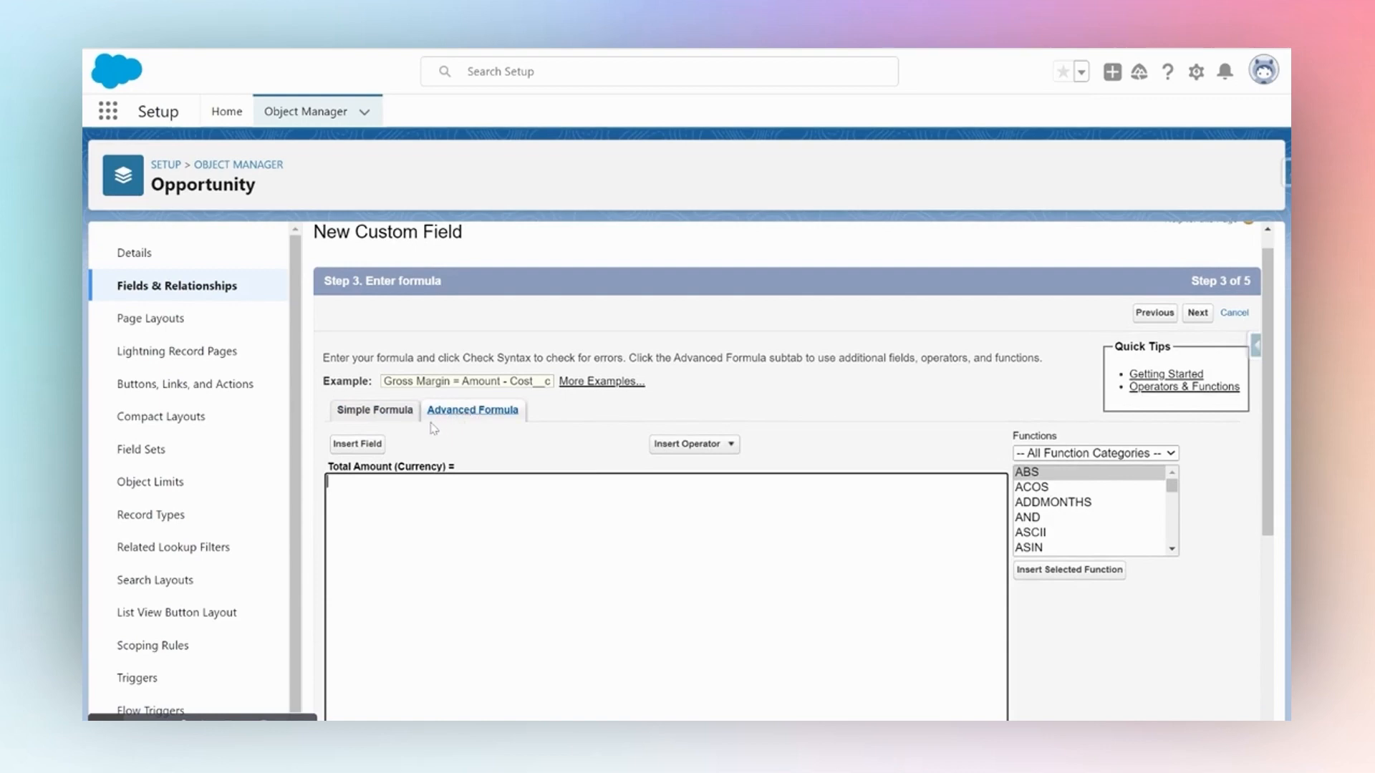
click(464, 413)
click(464, 411)
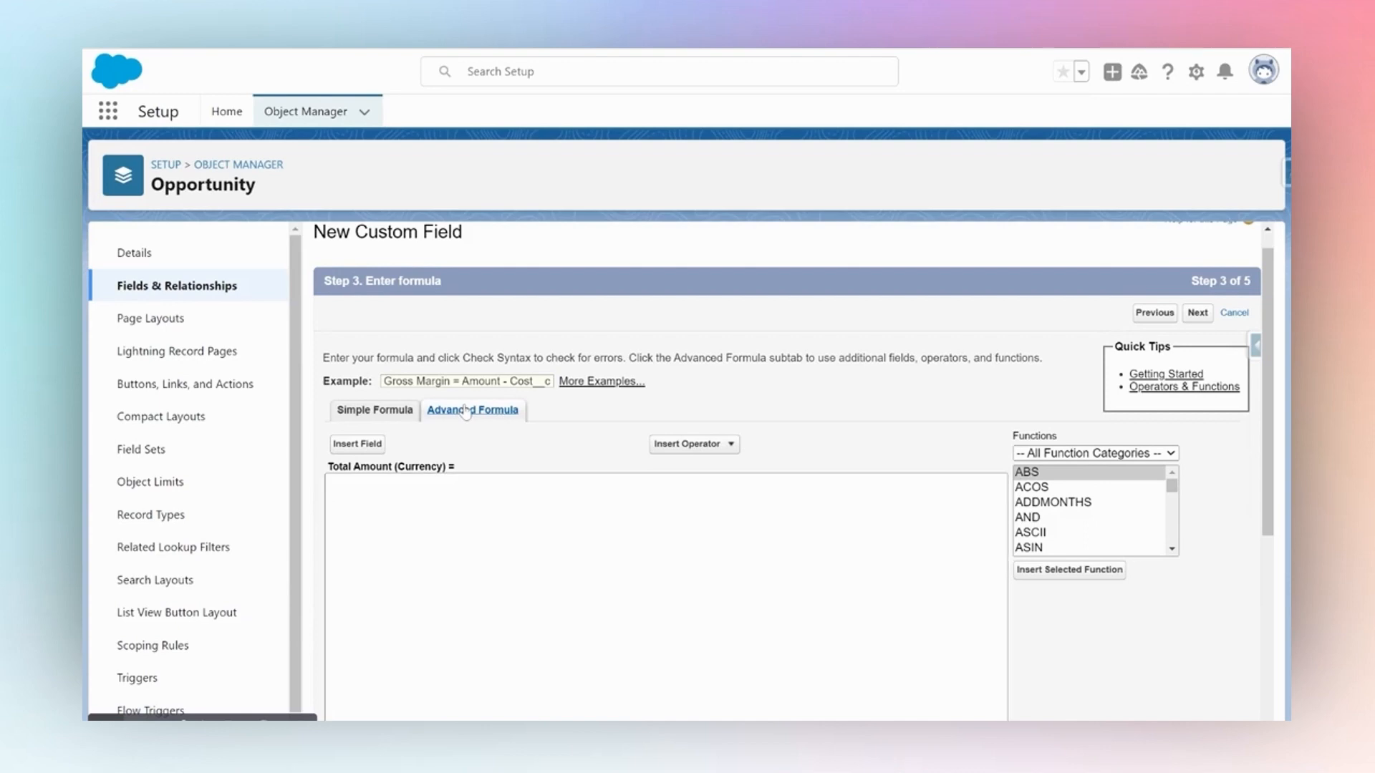
click(484, 497)
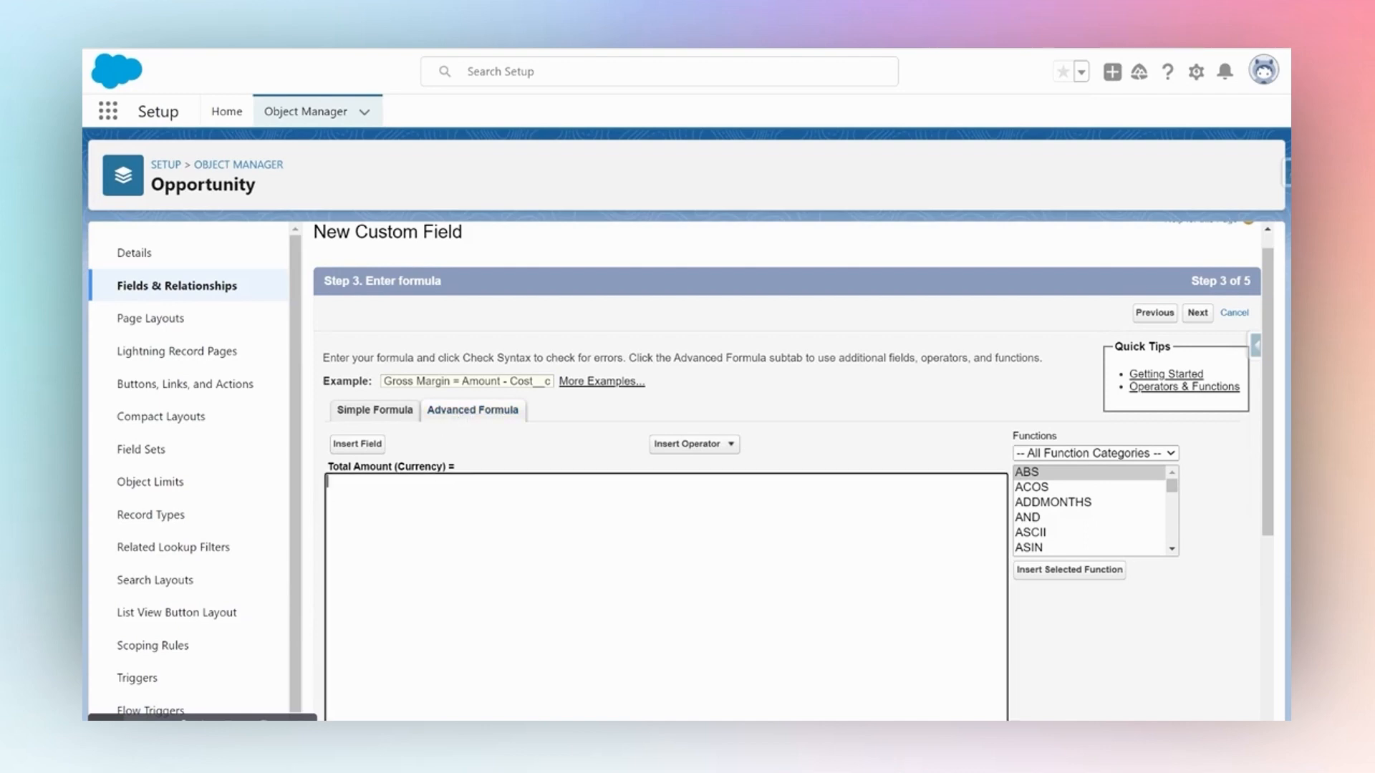
scroll(481, 457, down, 1)
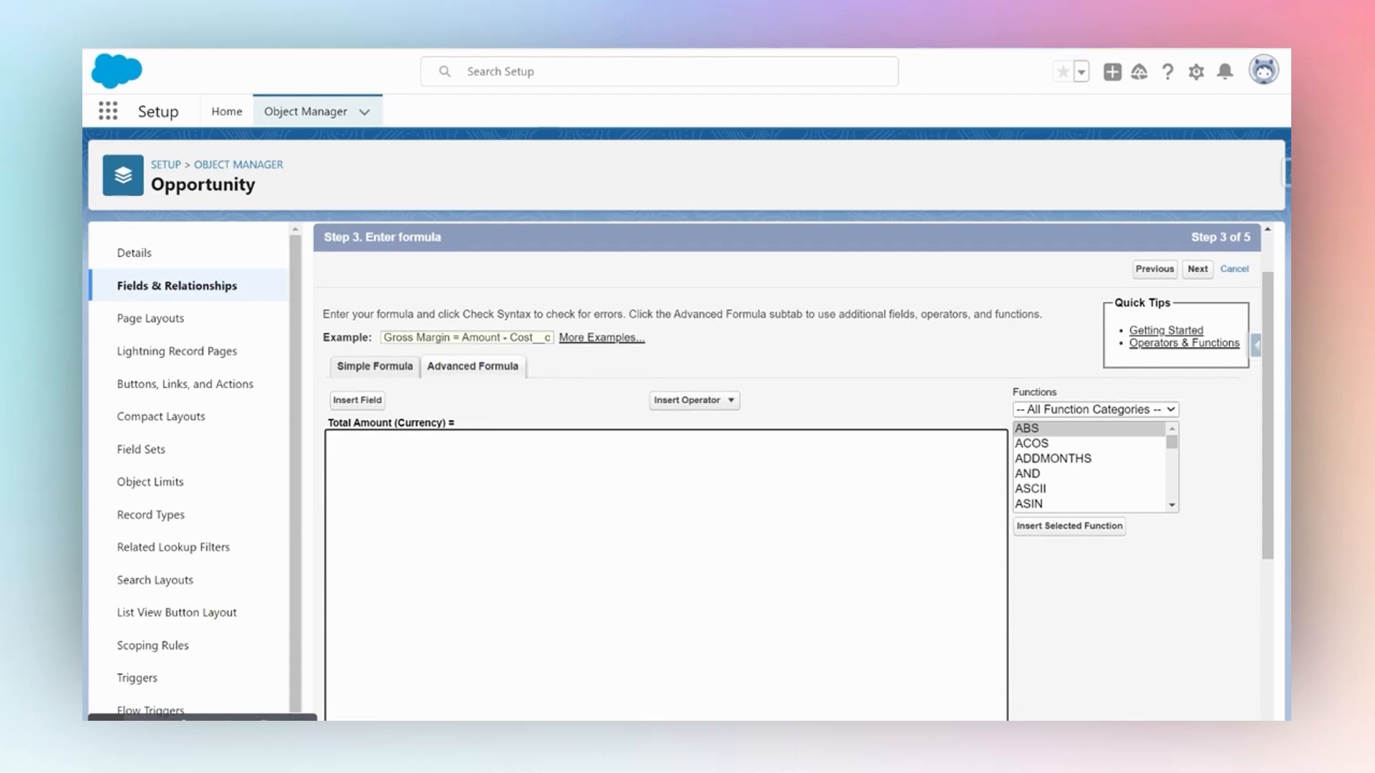
click(355, 403)
click(355, 402)
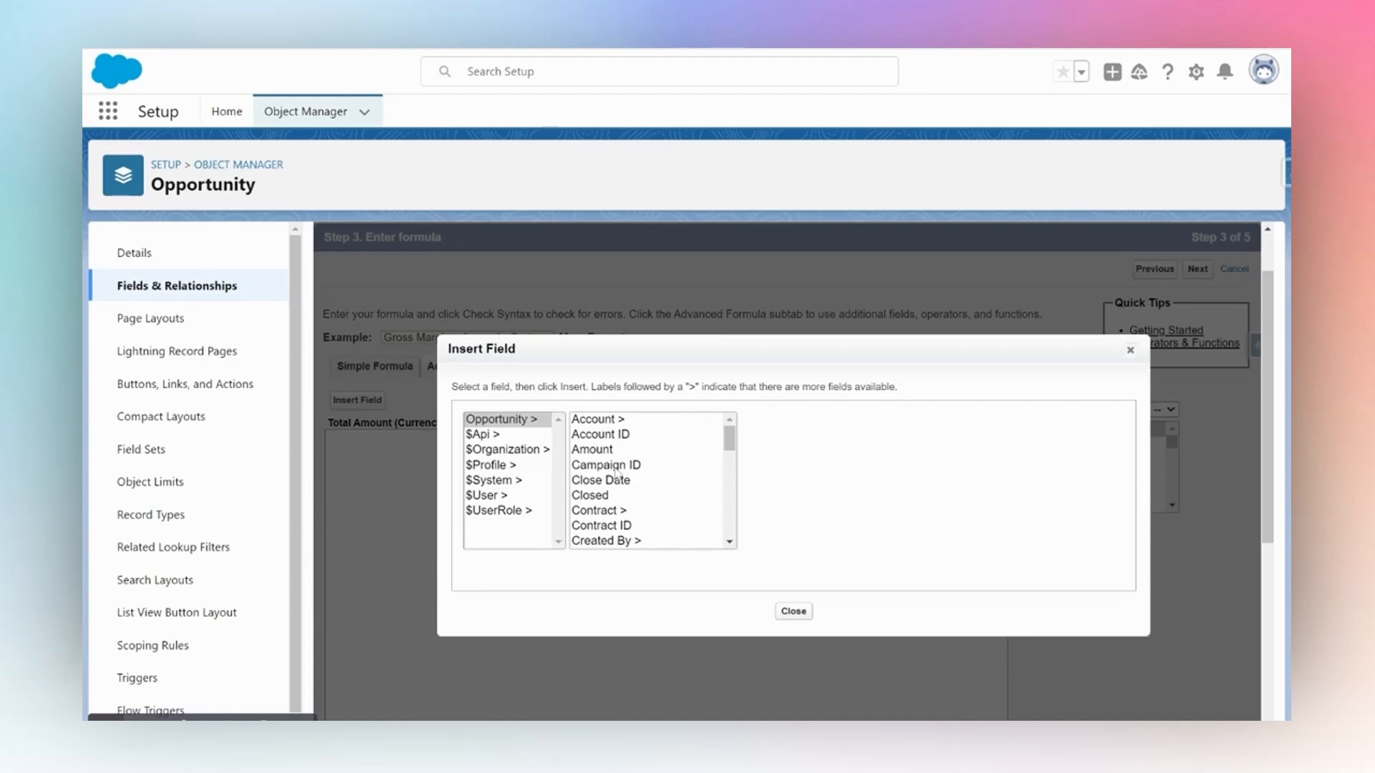
scroll(602, 494, down, 4)
scroll(600, 494, up, 5)
click(596, 450)
click(788, 514)
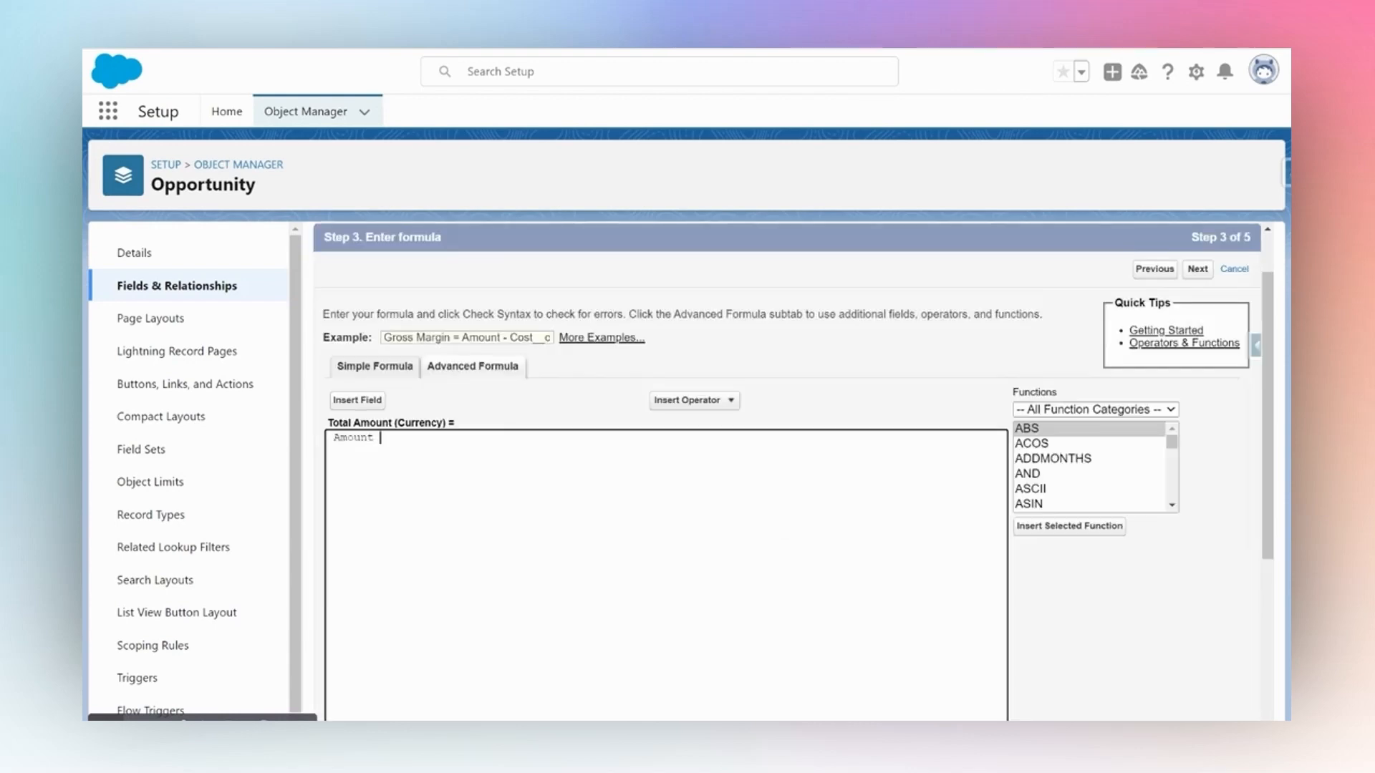
Extend the formula with the Add operator and the Service Fee field so it reads Amount + Service_Fee__c.
click(688, 400)
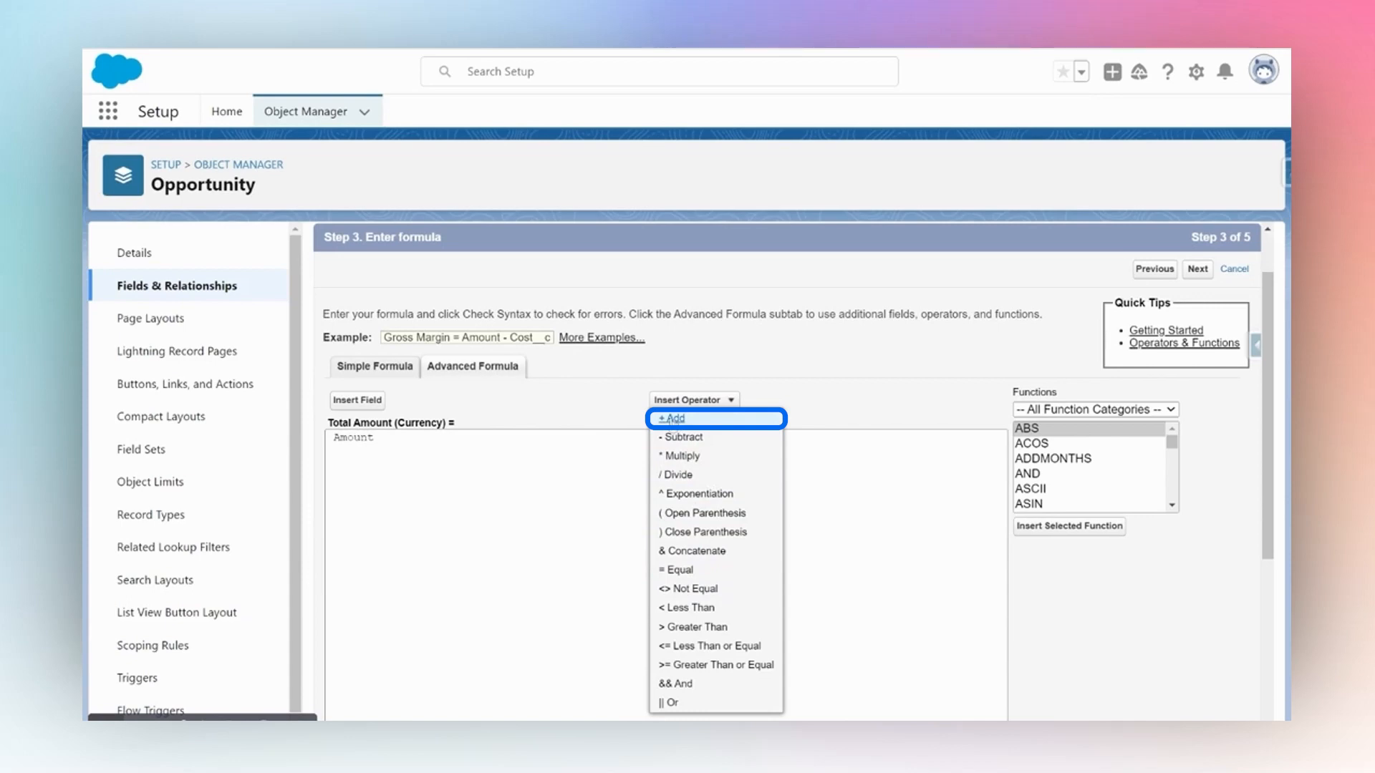
click(670, 419)
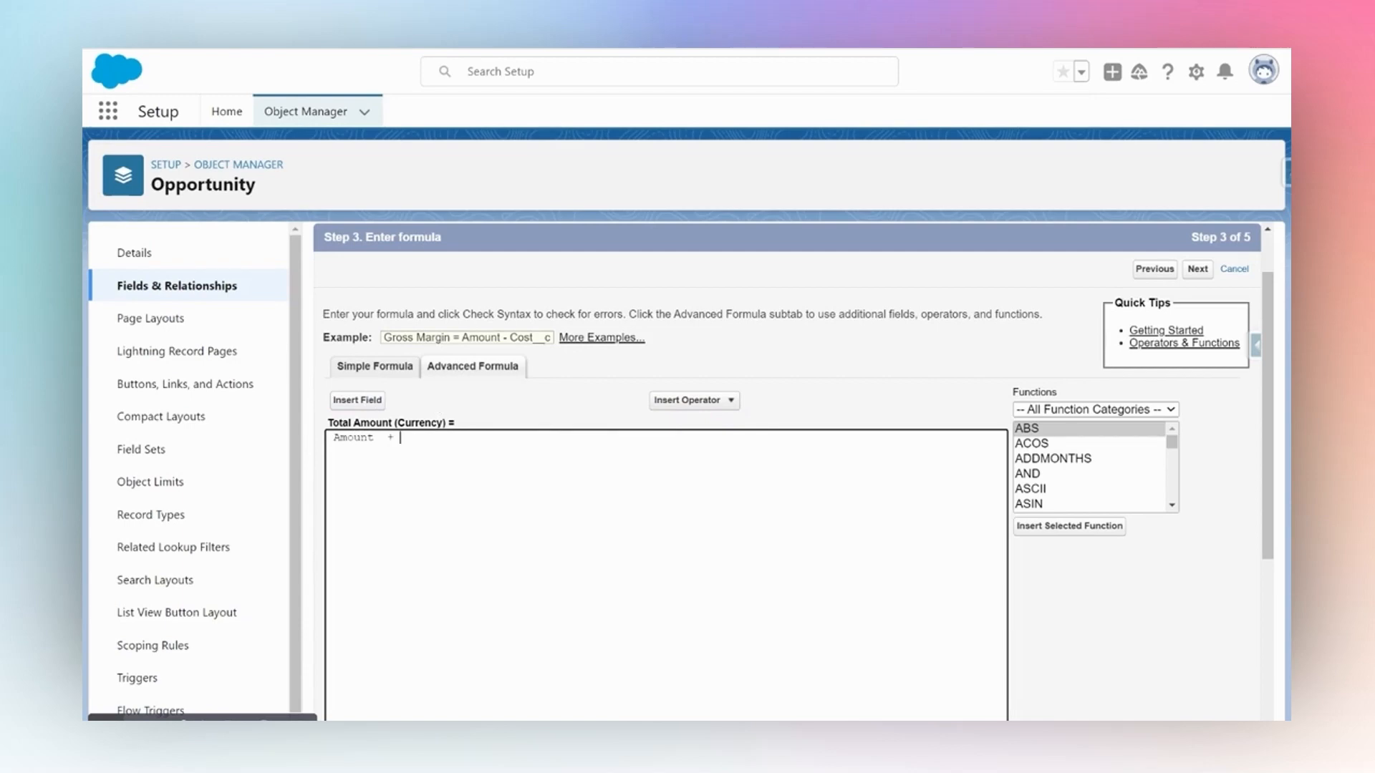
click(368, 403)
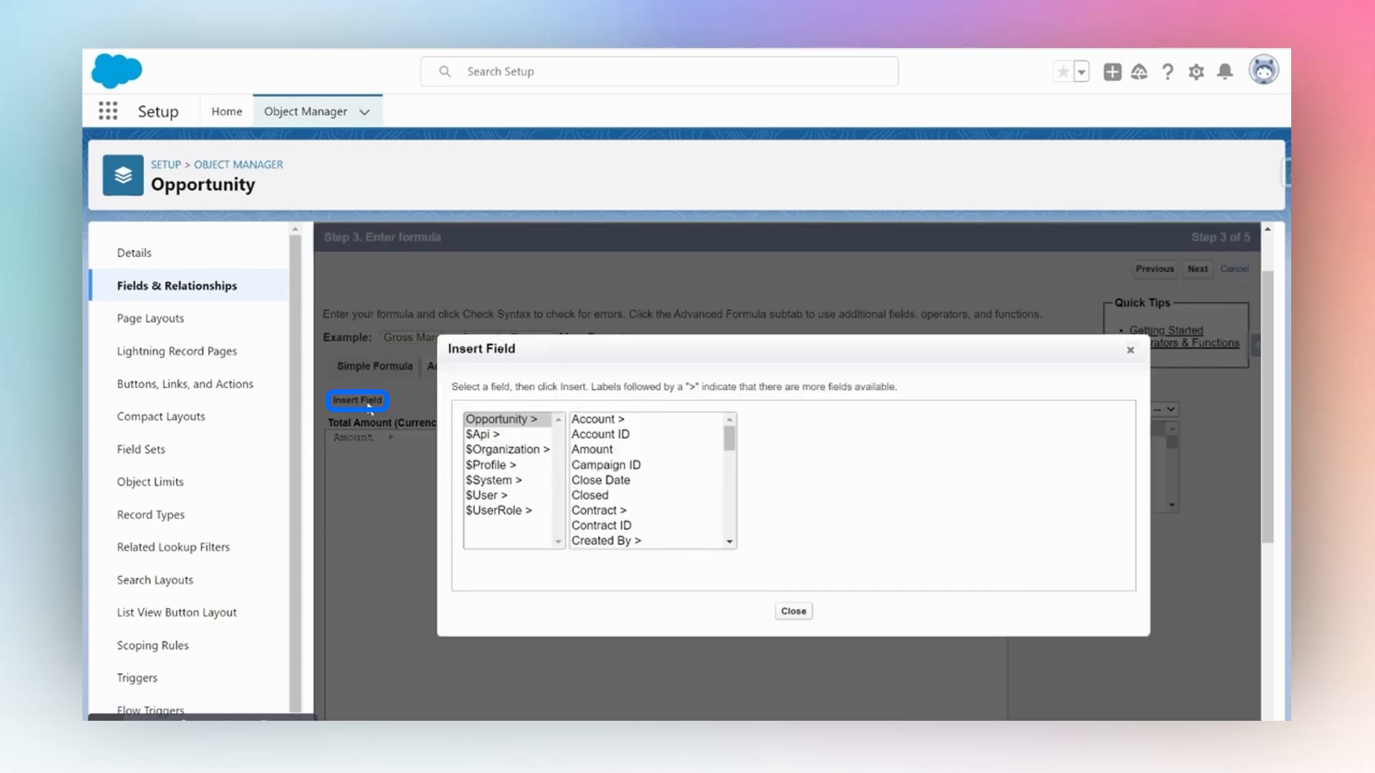
scroll(638, 498, down, 5)
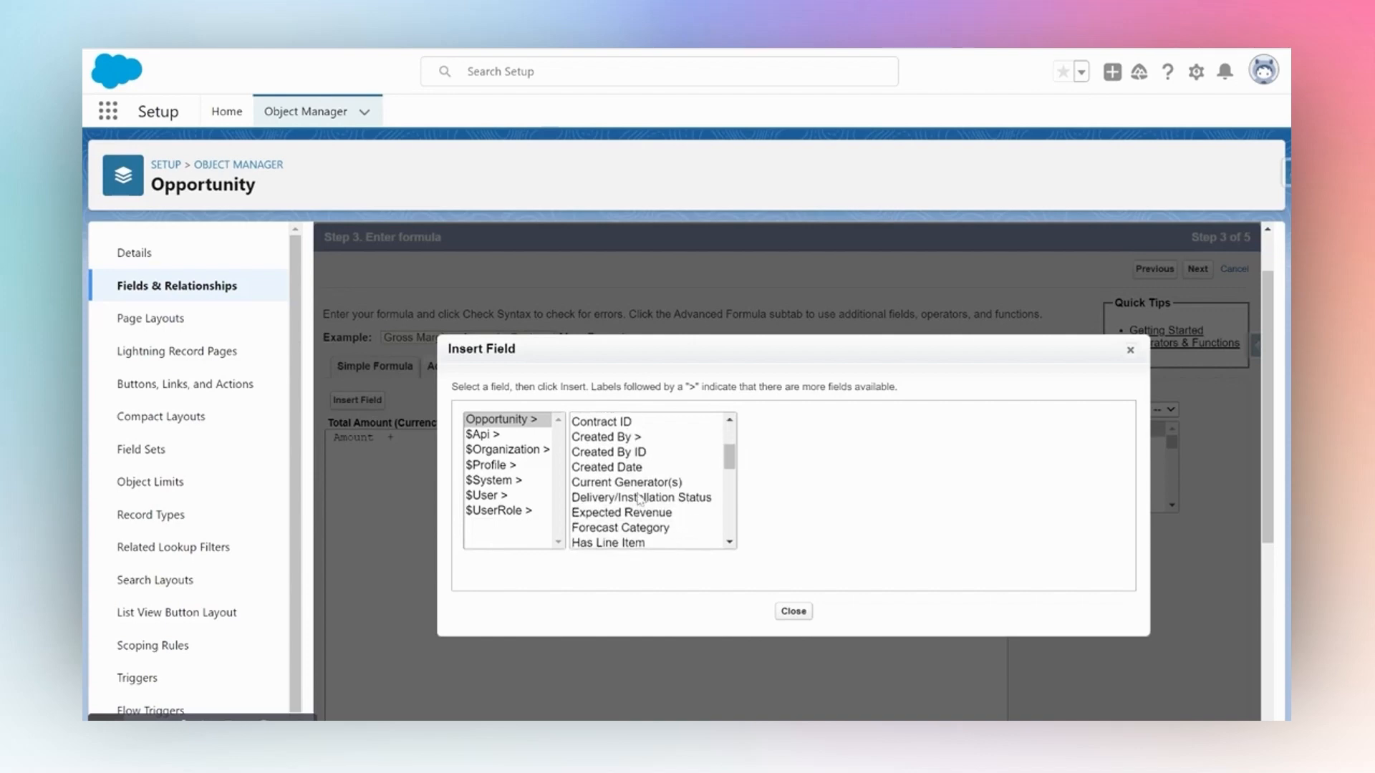
scroll(637, 501, down, 5)
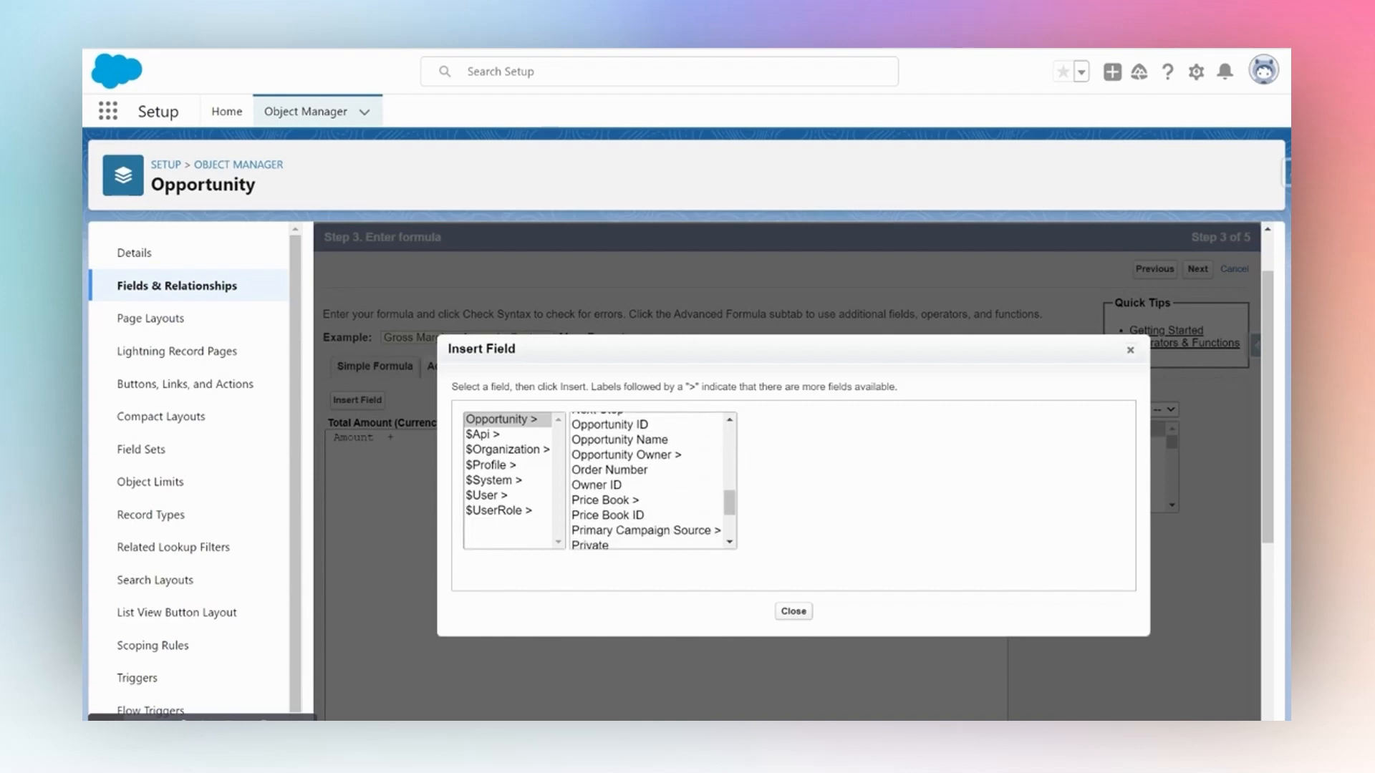
scroll(608, 501, down, 1)
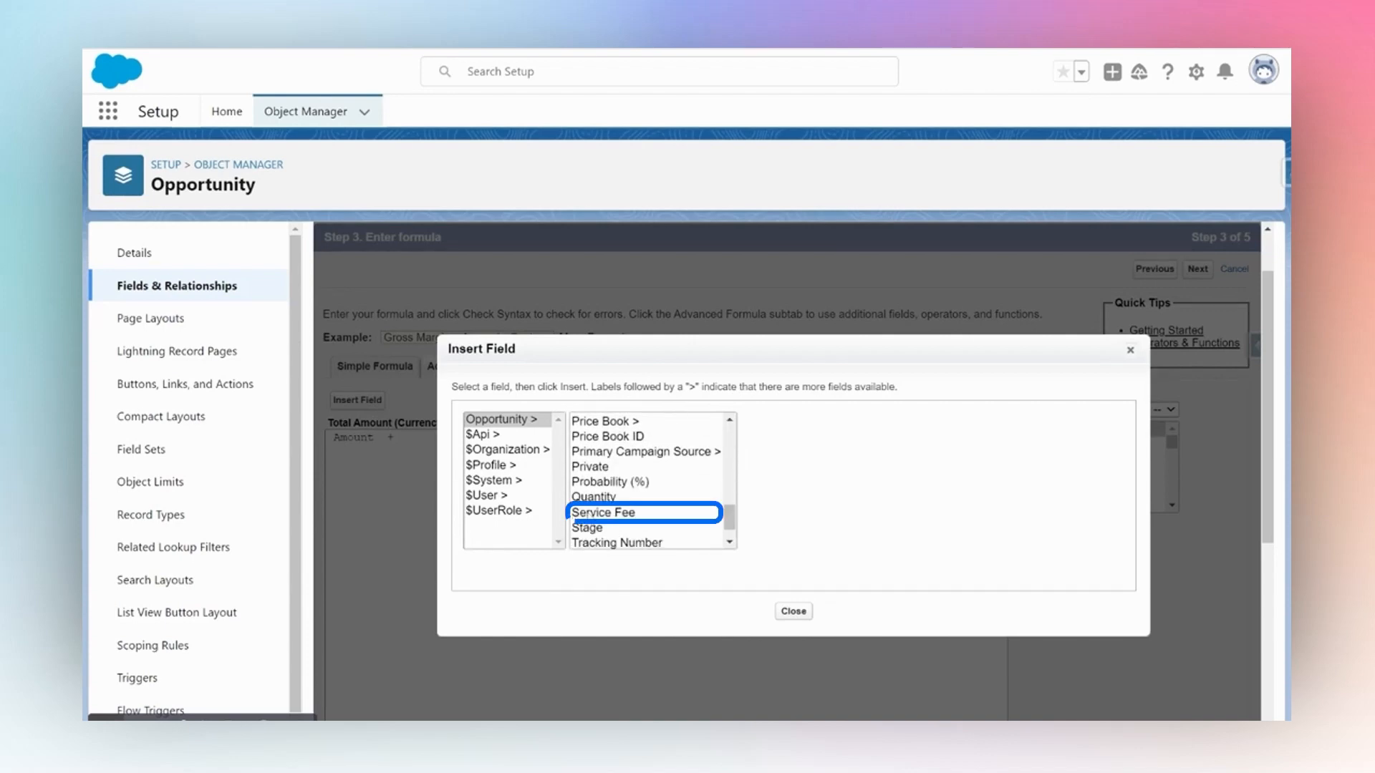
click(589, 513)
click(805, 514)
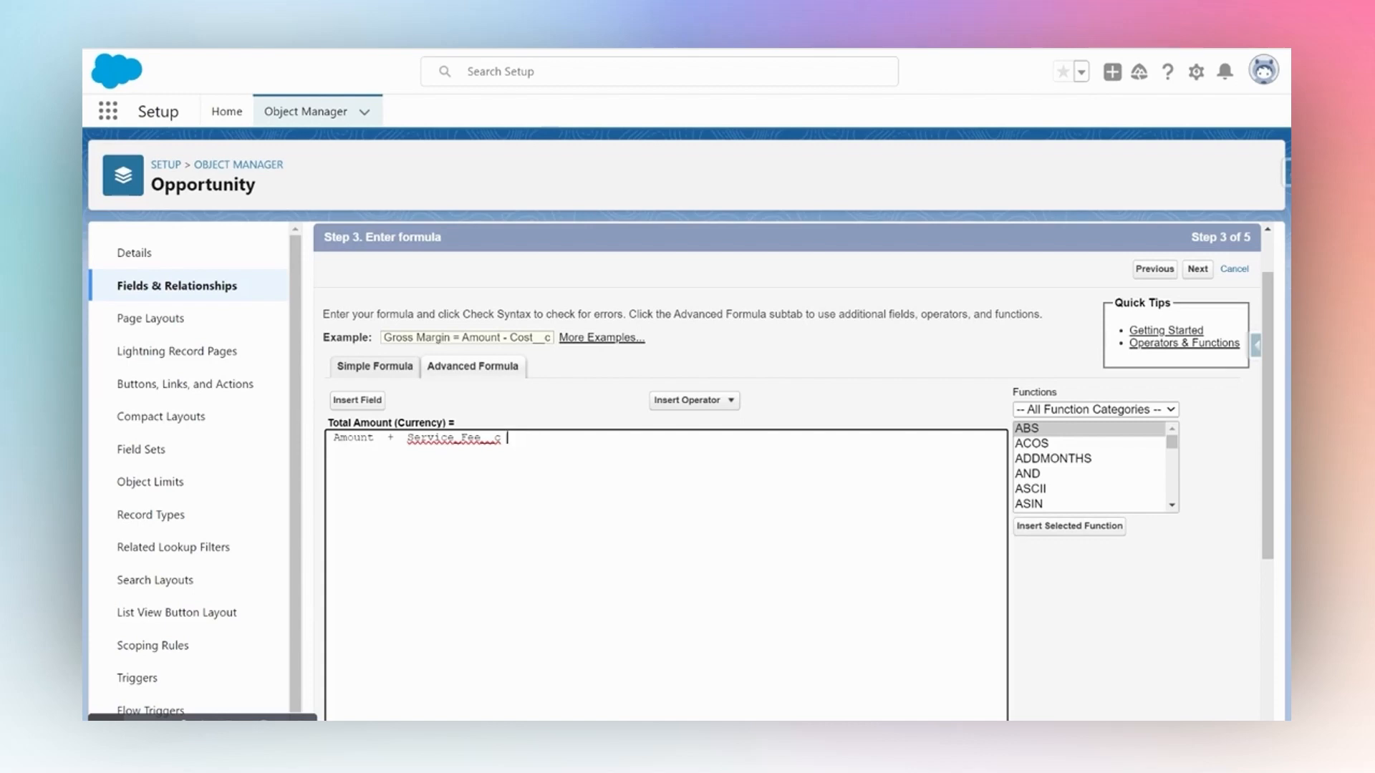
Check the formula's syntax and save the Total Amount field with the default field-level security and page layouts.
scroll(666, 465, down, 3)
click(362, 565)
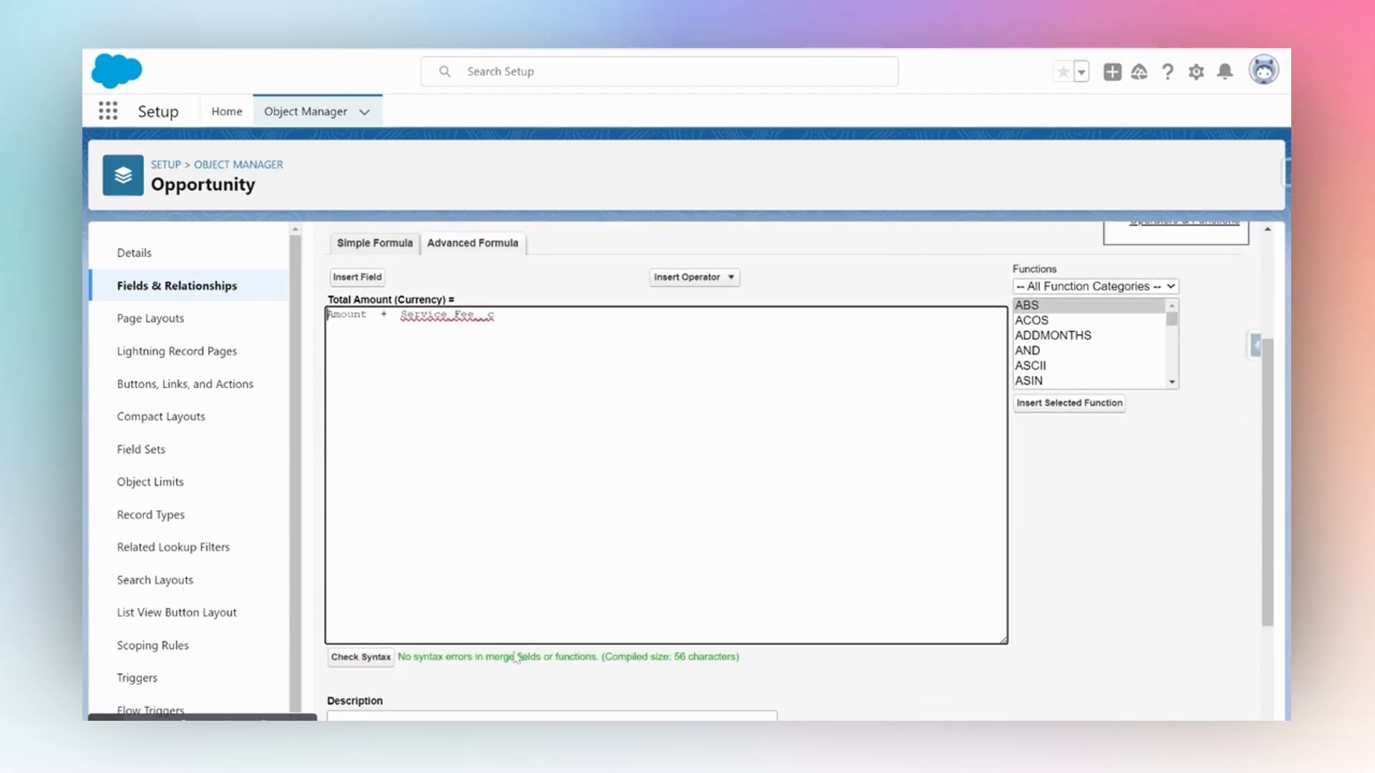
scroll(1060, 555, up, 3)
click(1197, 323)
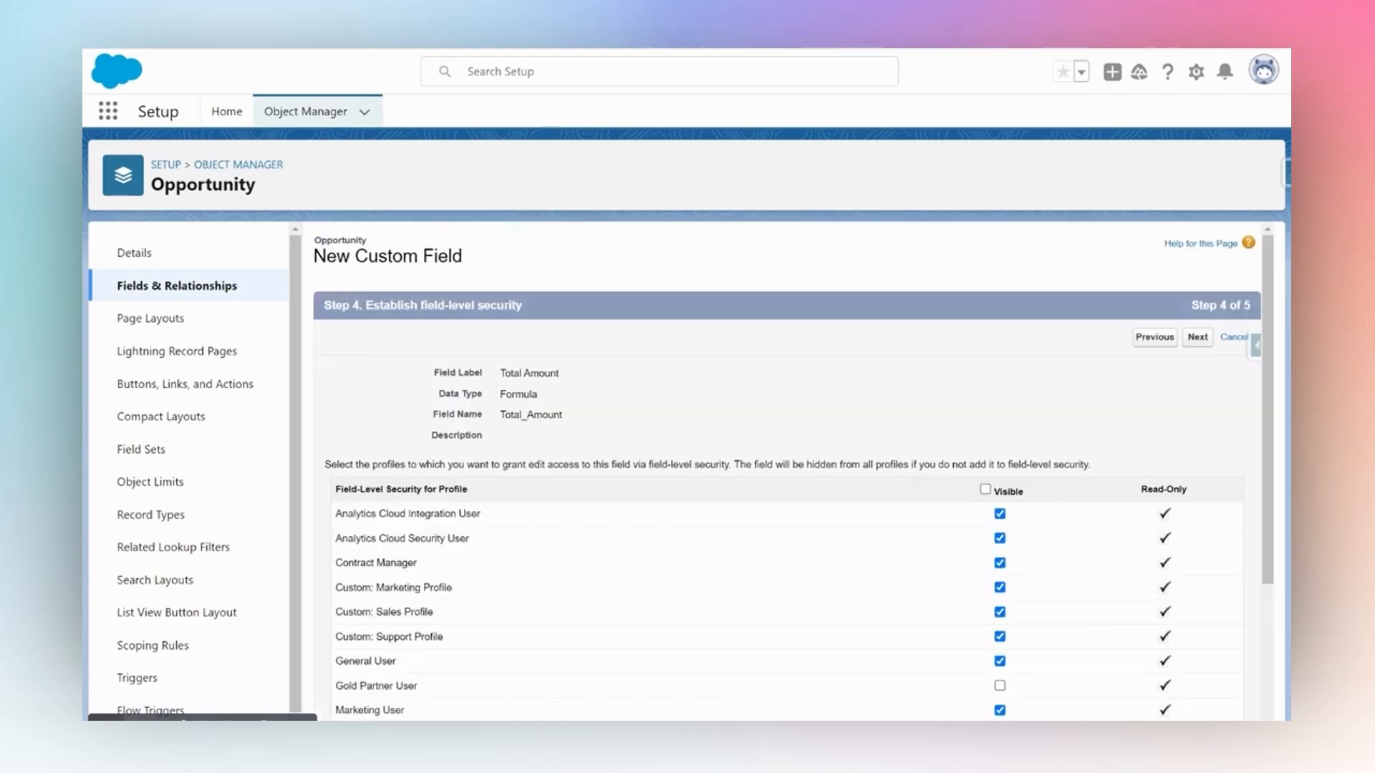
click(1197, 337)
click(1207, 338)
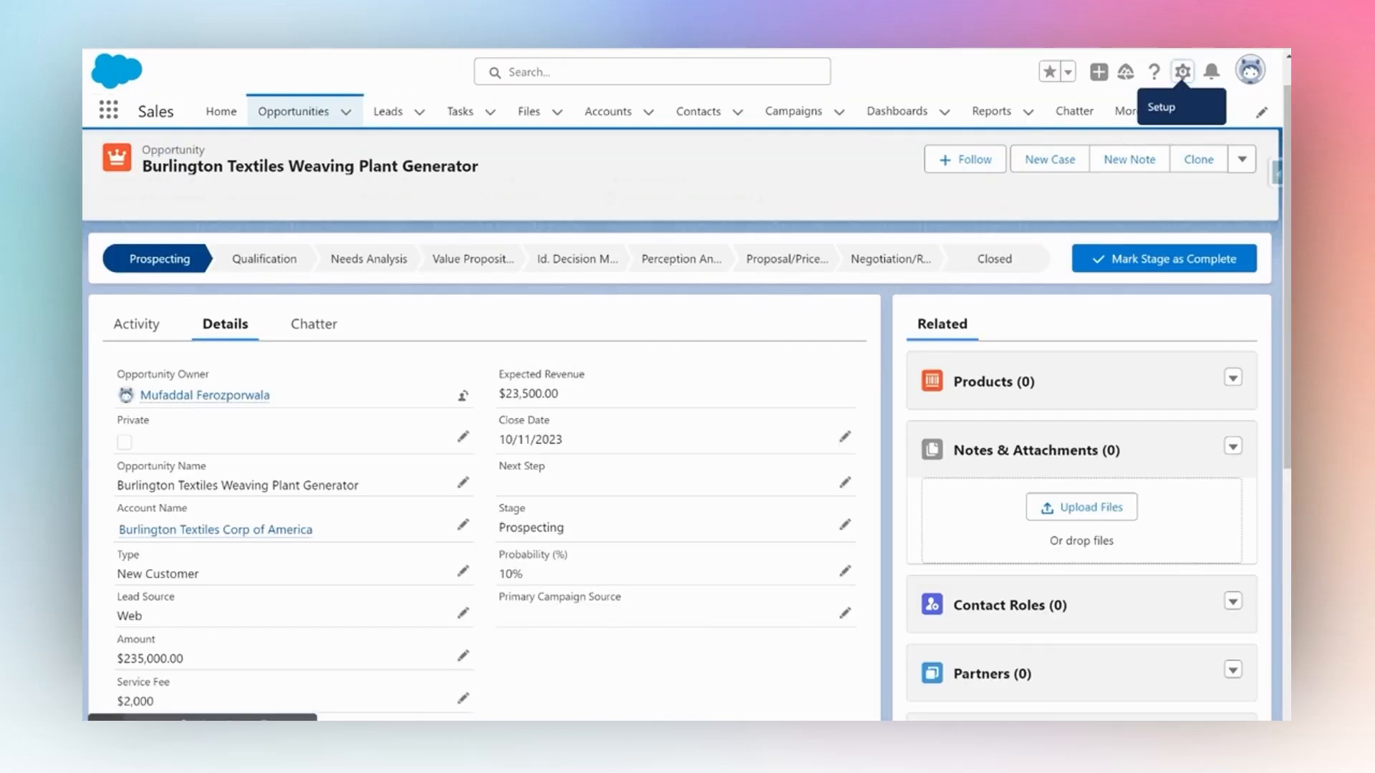
Refresh the Burlington Textiles Weaving Plant Generator opportunity and examine the Total Amount field in its details.
key(F5)
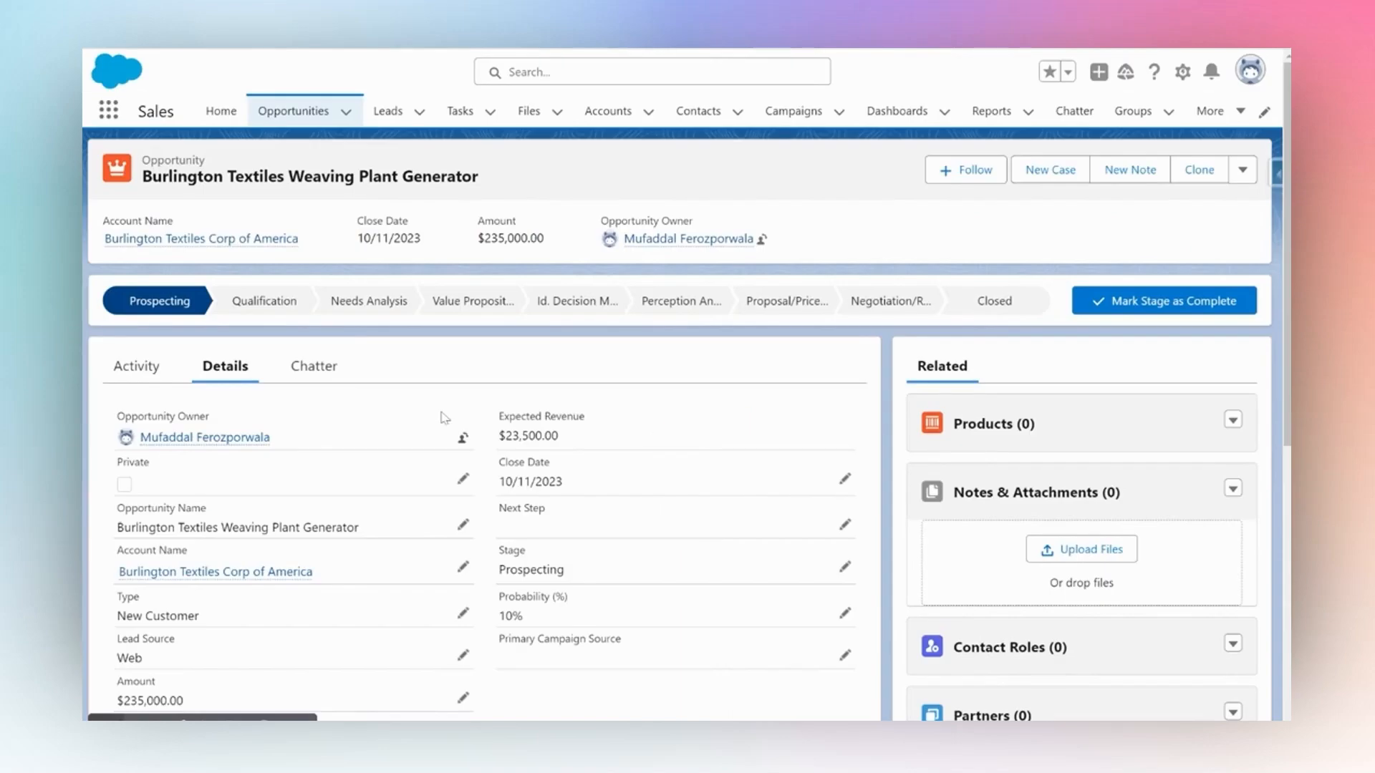
scroll(445, 418, down, 1)
scroll(444, 417, down, 2)
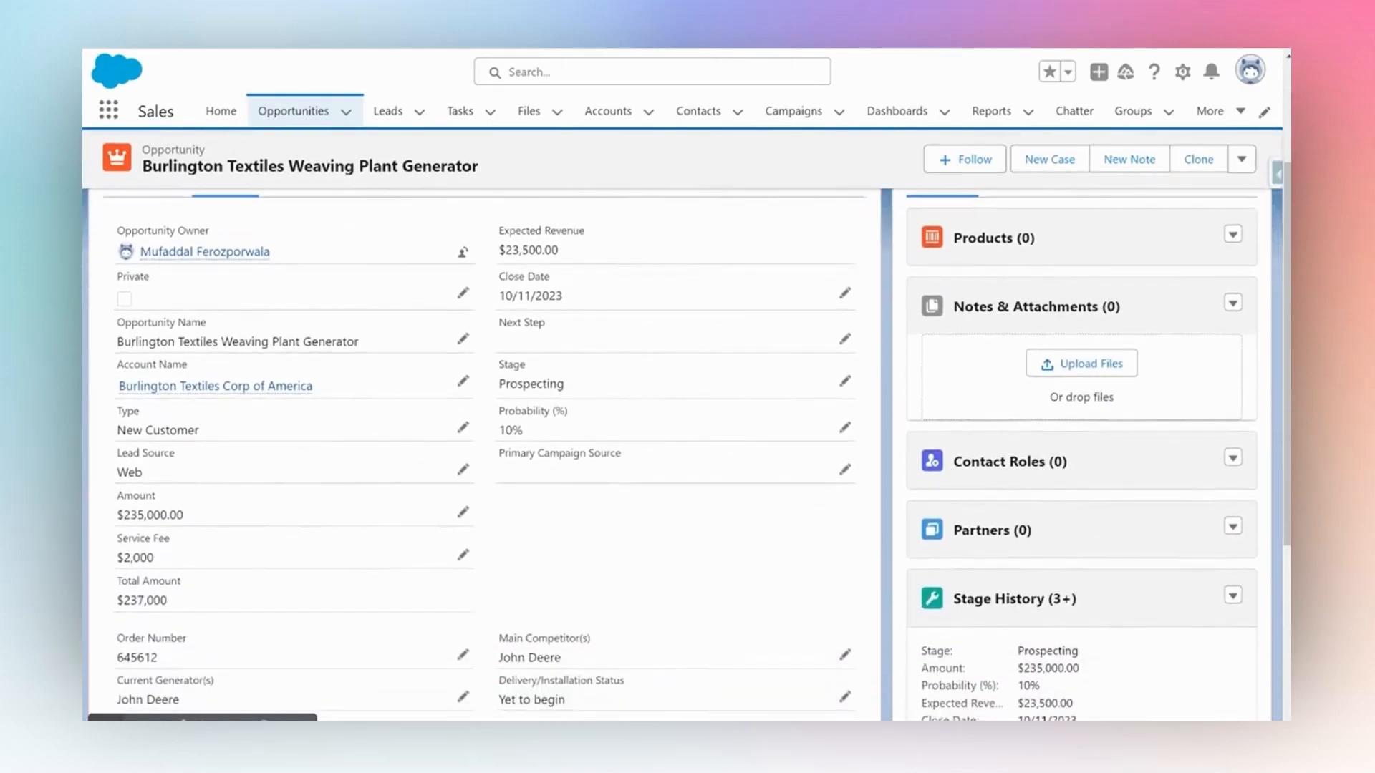